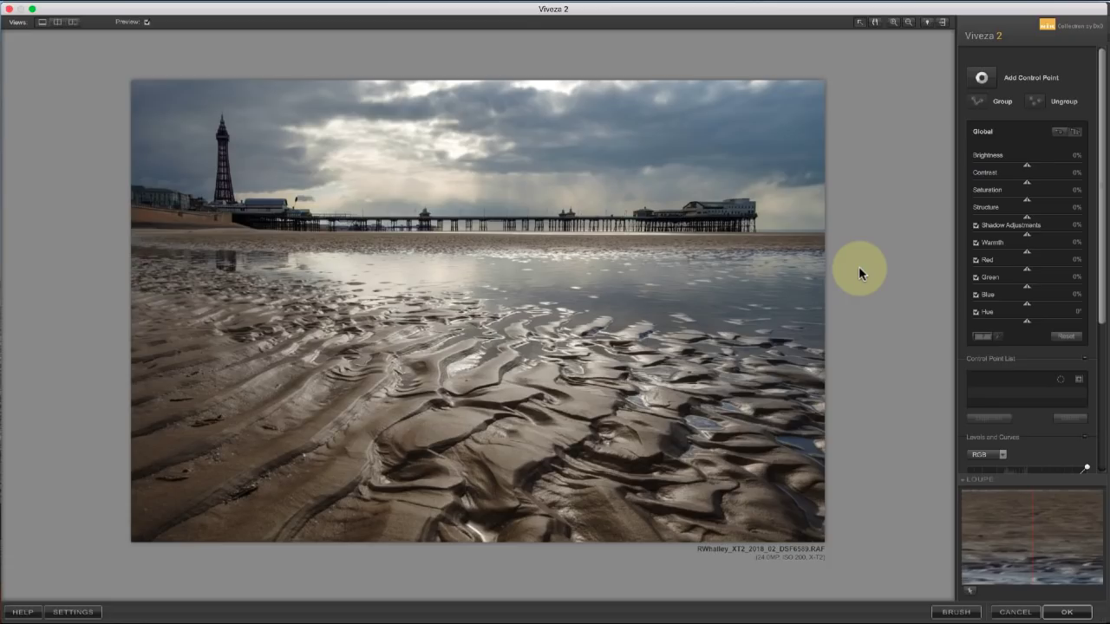
Step: Remove a test control point, then place Control Point 1 on the rippled foreground sand
{"action": "left_click", "coordinate": [978, 78]}
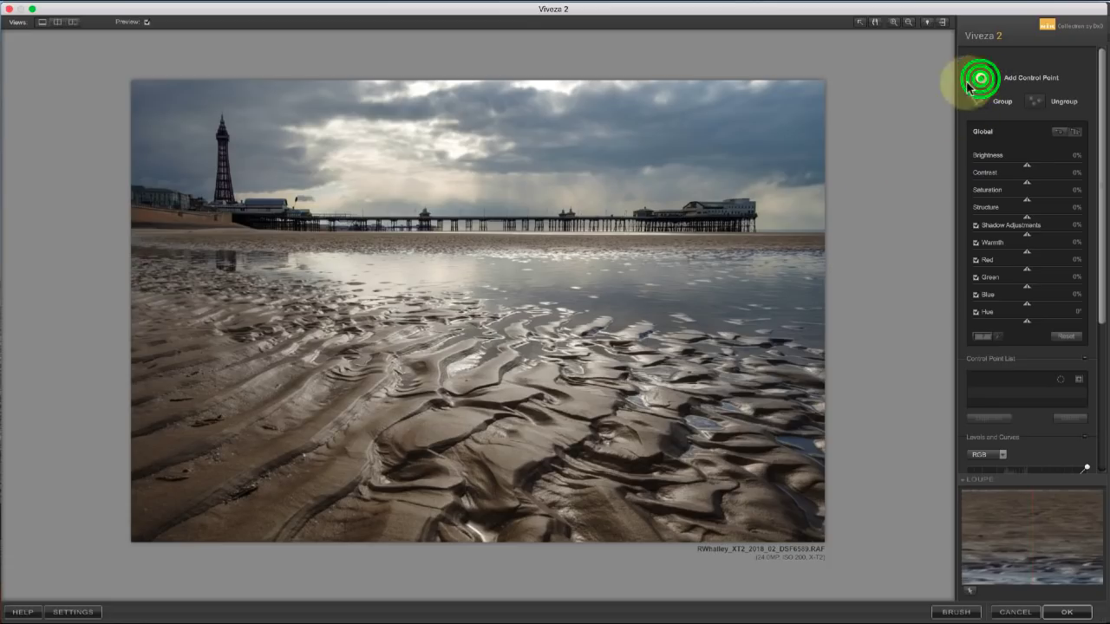
{"action": "left_click", "coordinate": [572, 408]}
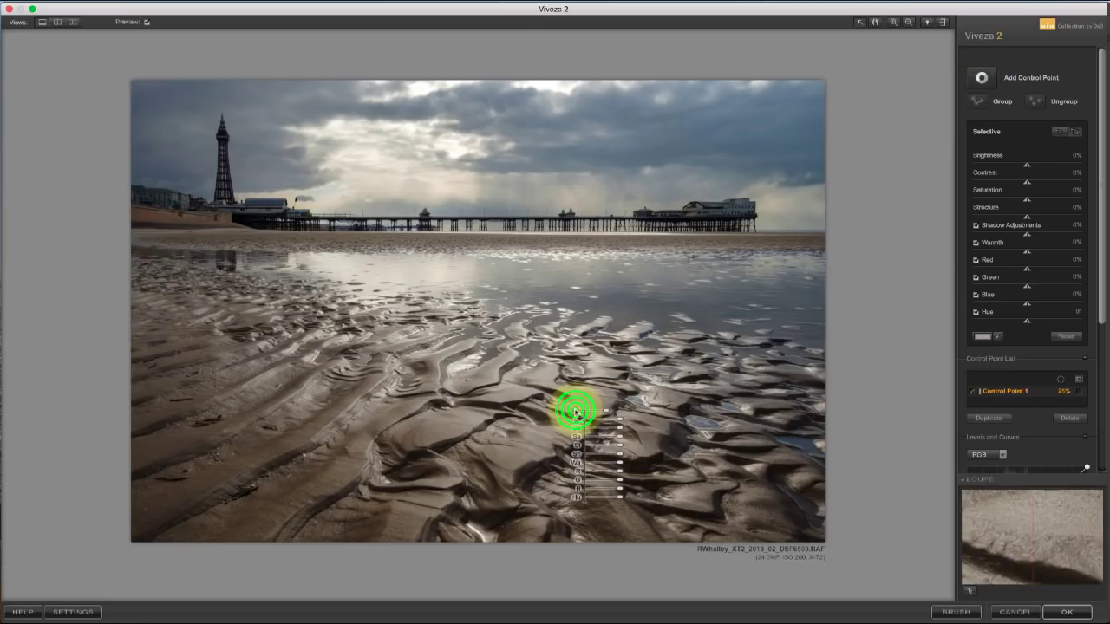
{"action": "left_click", "coordinate": [1070, 417]}
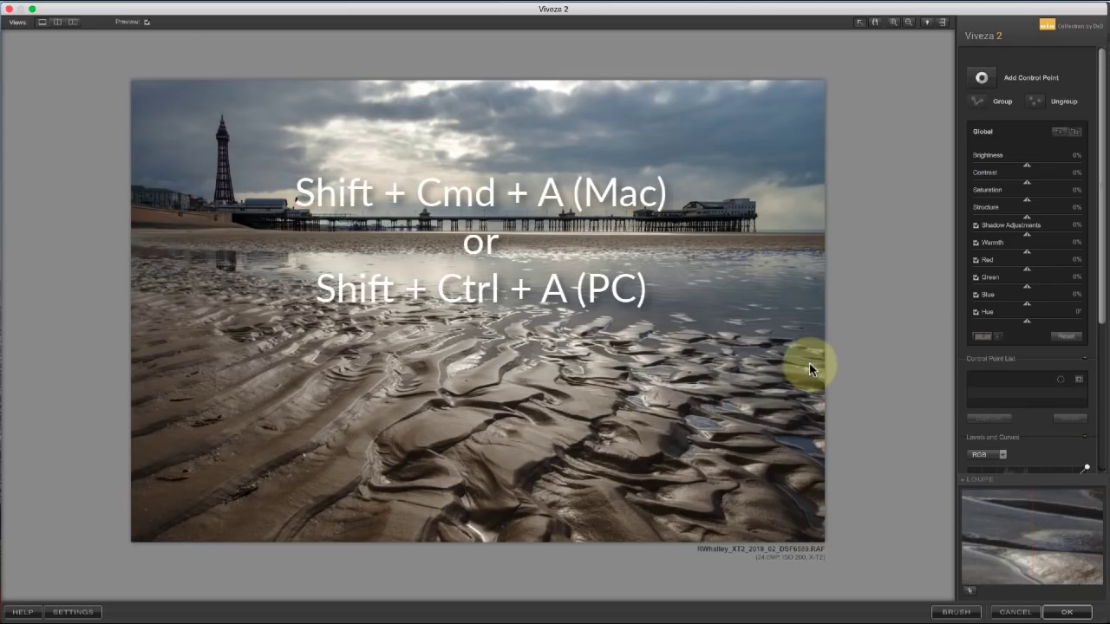
{"action": "key", "text": "shift+super+a"}
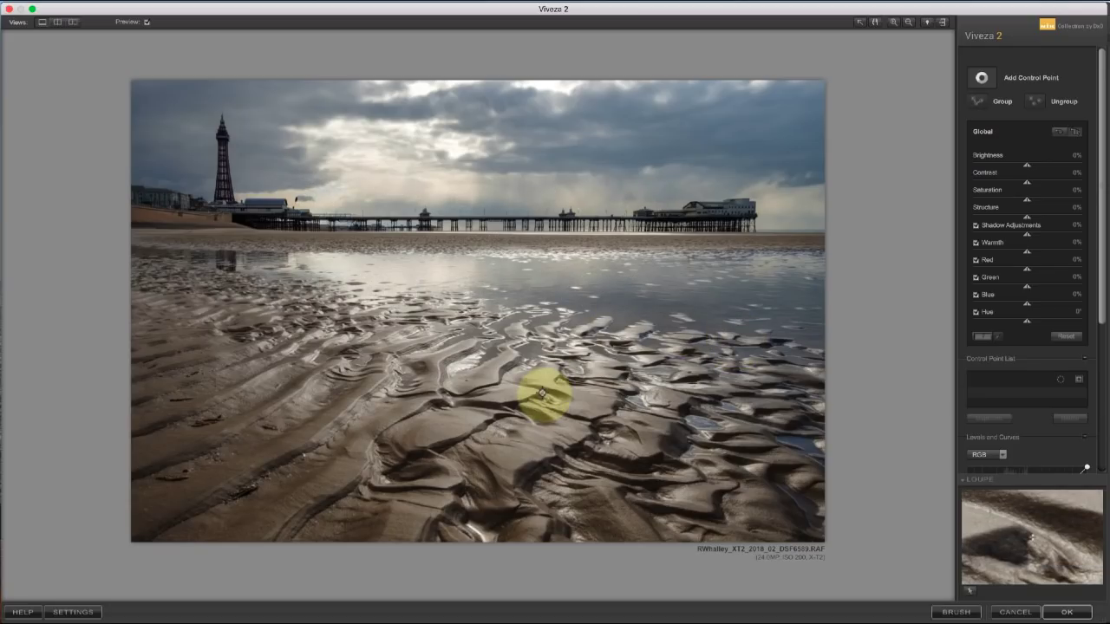
{"action": "left_click", "coordinate": [521, 446]}
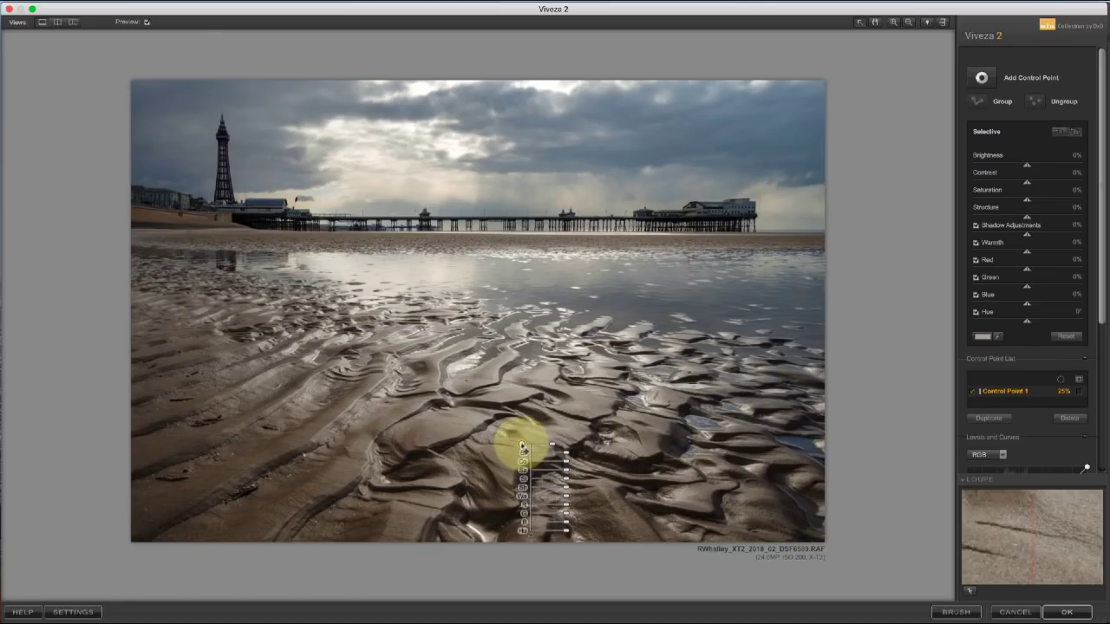
Step: Adjust Control Point 1 on the sand to 33% size while checking its selection mask
{"action": "left_click", "coordinate": [1079, 392]}
{"action": "left_click", "coordinate": [631, 424]}
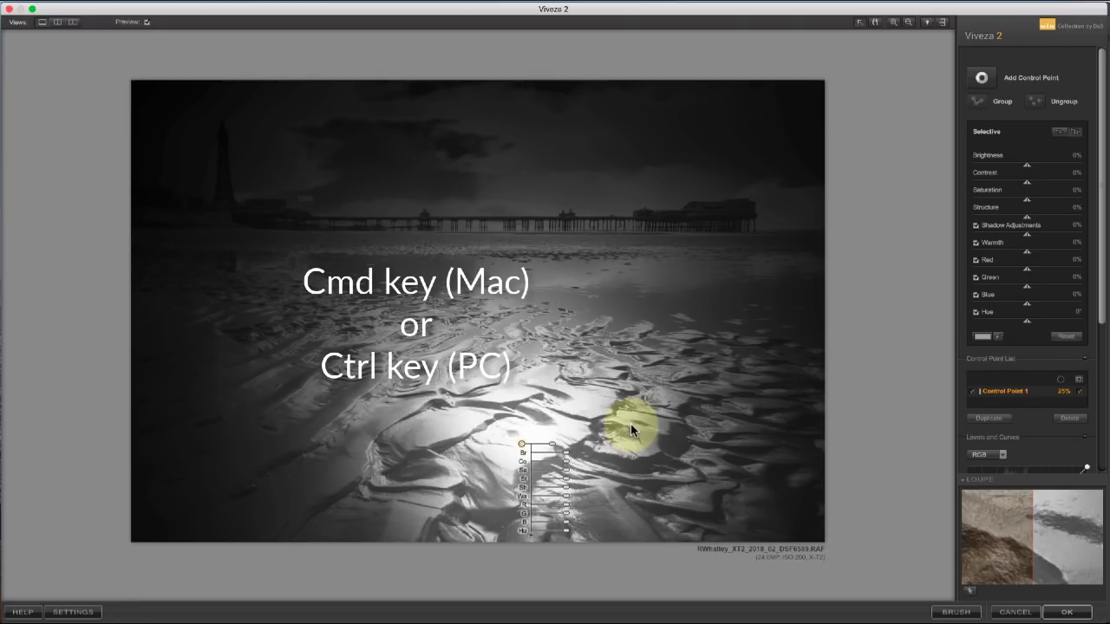
{"action": "left_click", "coordinate": [1078, 392]}
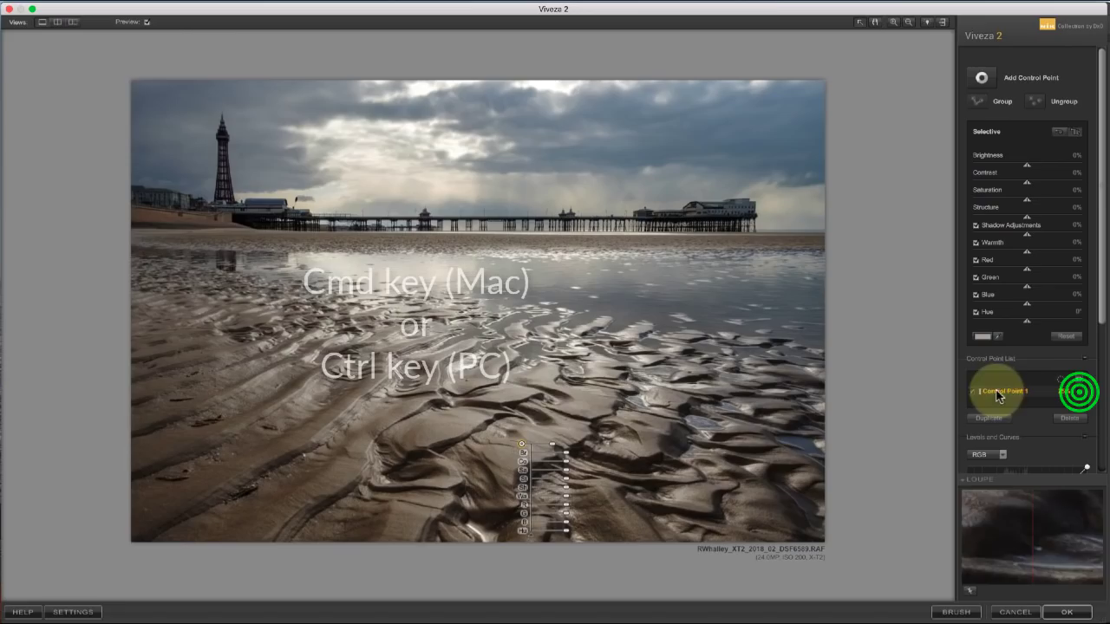
{"action": "left_click_drag", "start_coordinate": [521, 447], "coordinate": [566, 447]}
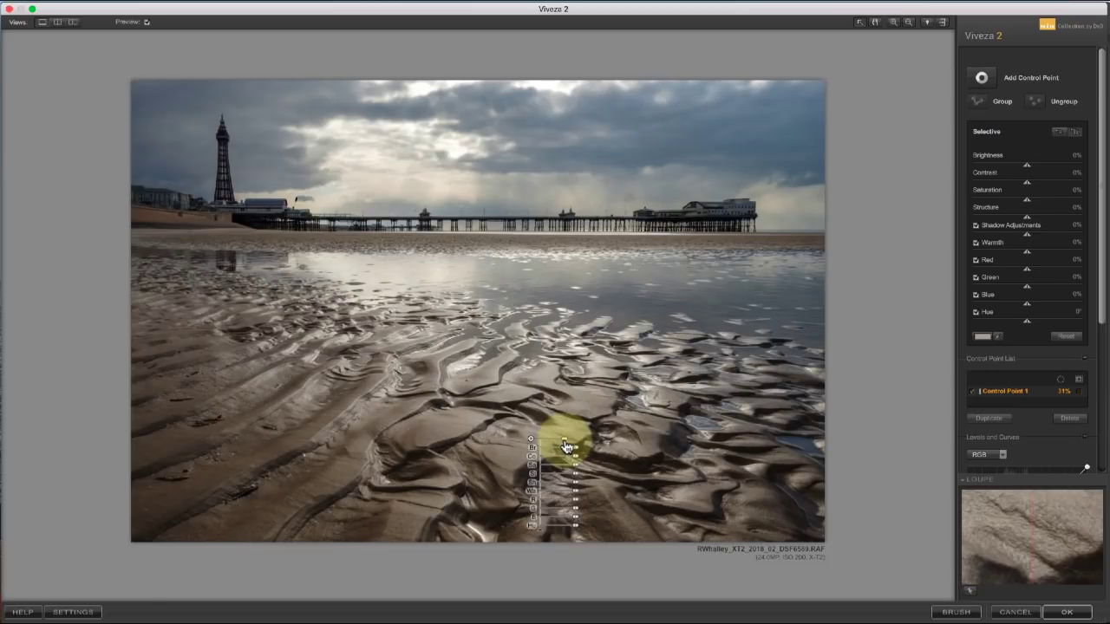
{"action": "left_click", "coordinate": [1078, 392]}
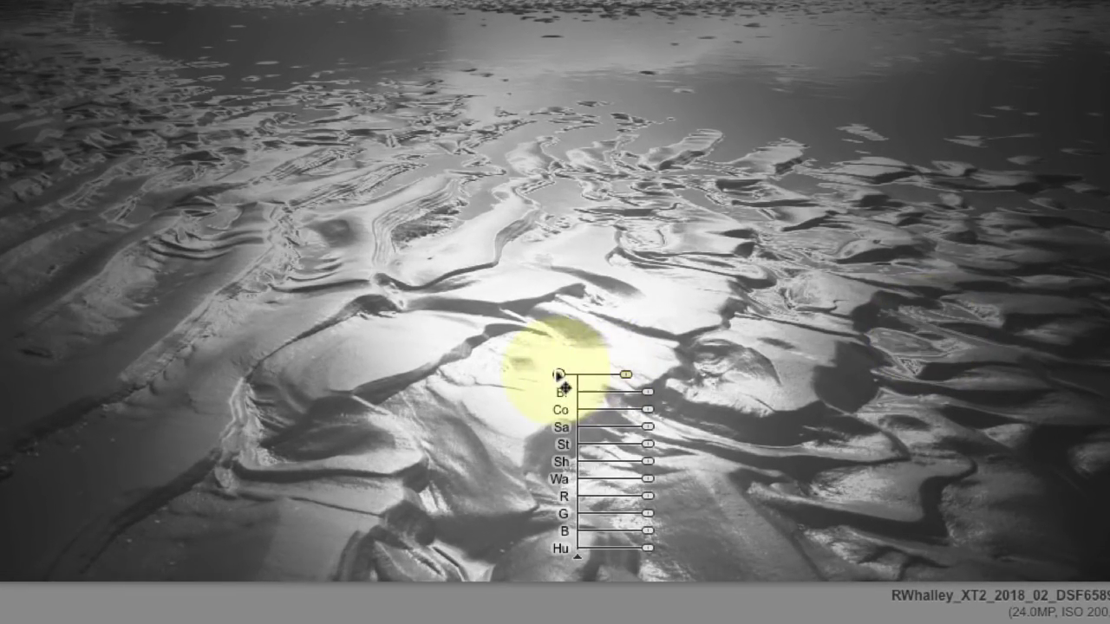
{"action": "left_click_drag", "start_coordinate": [559, 374], "coordinate": [573, 380]}
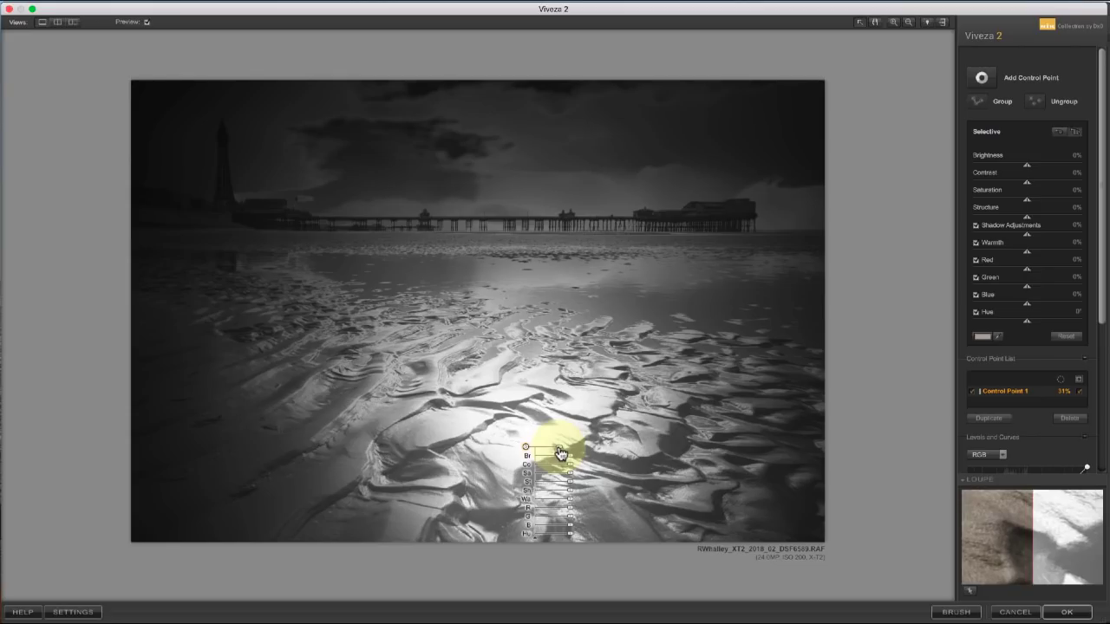
Step: Resize Control Point 1 to 32% and drag it lower onto the bright foreground sand
{"action": "left_click_drag", "start_coordinate": [560, 452], "coordinate": [562, 452]}
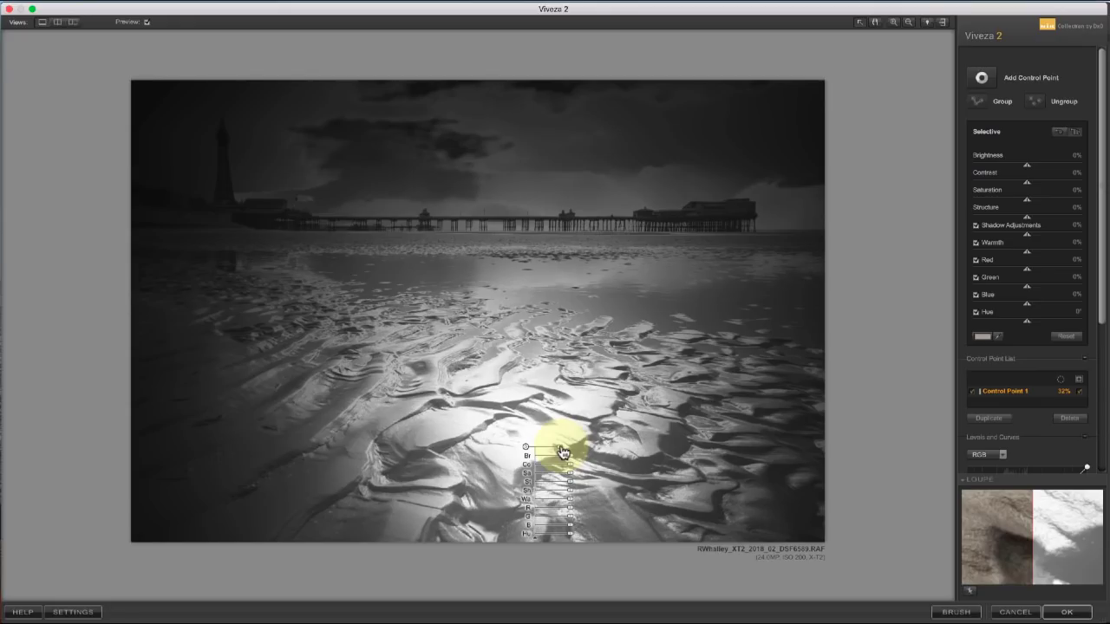
{"action": "left_click_drag", "start_coordinate": [526, 447], "coordinate": [542, 477]}
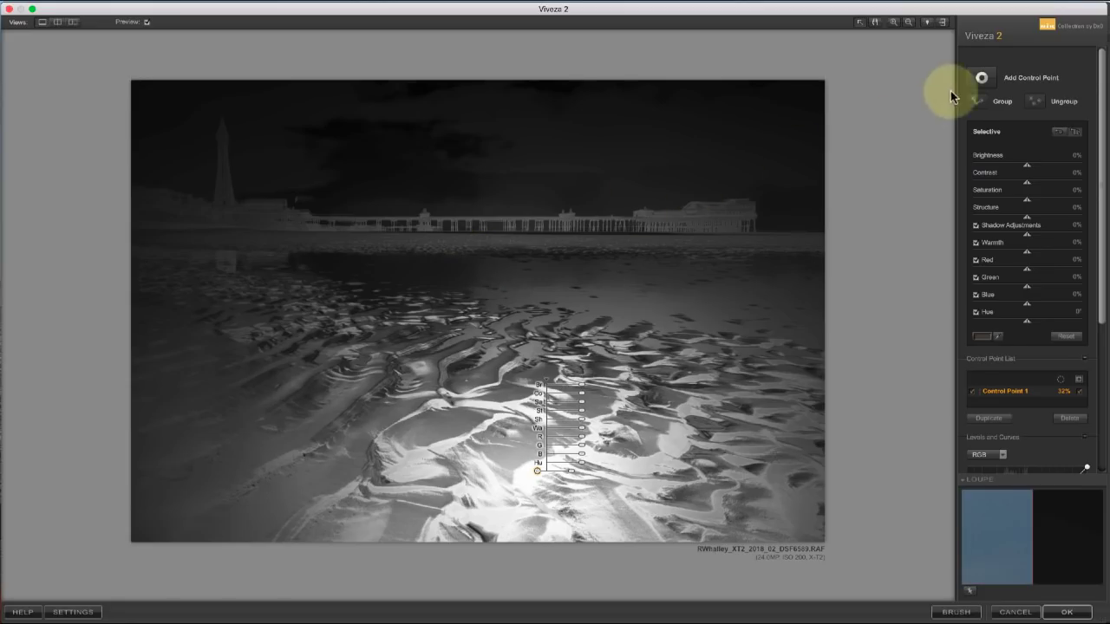
Step: Place Control Point 2 on the pier's pavilion end and duplicate copies along the pier toward the tower
{"action": "left_click", "coordinate": [980, 78]}
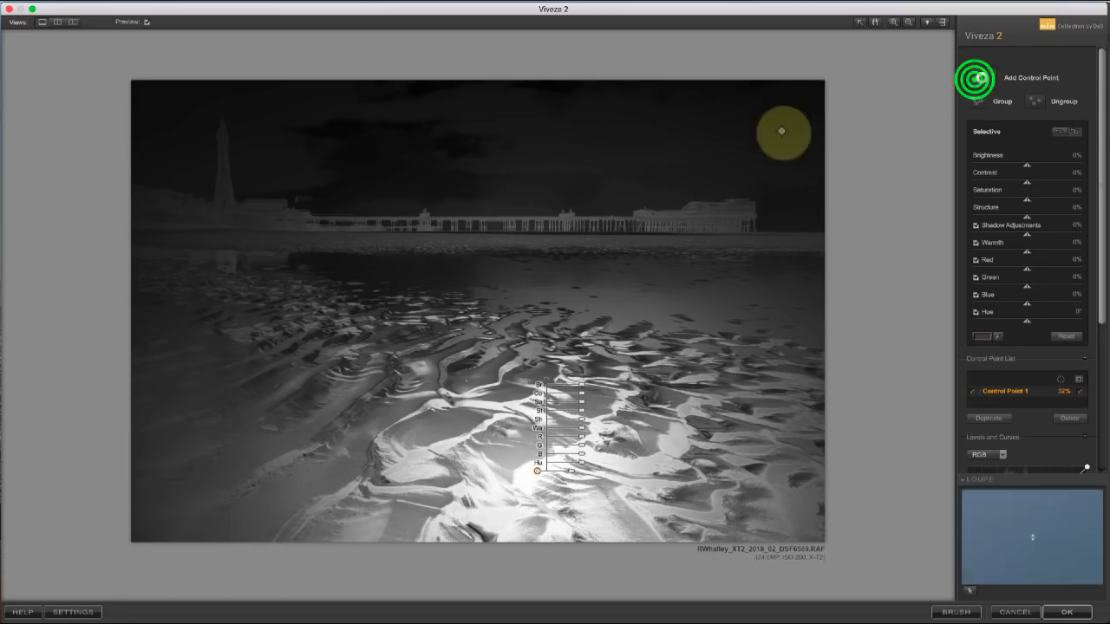
{"action": "left_click", "coordinate": [699, 218]}
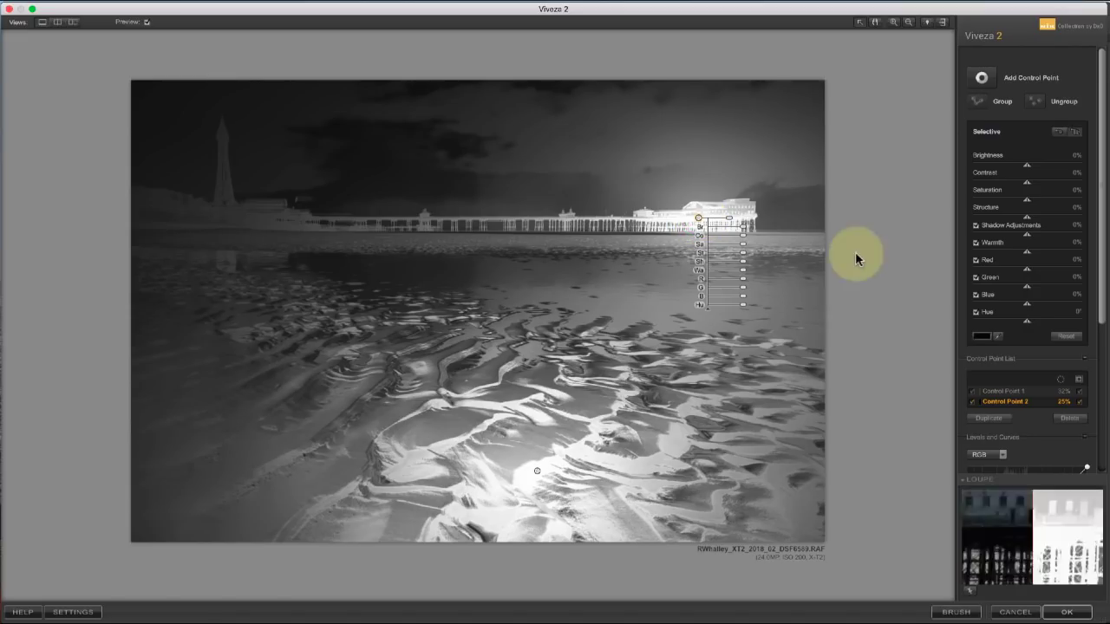
{"action": "left_click", "coordinate": [1078, 401]}
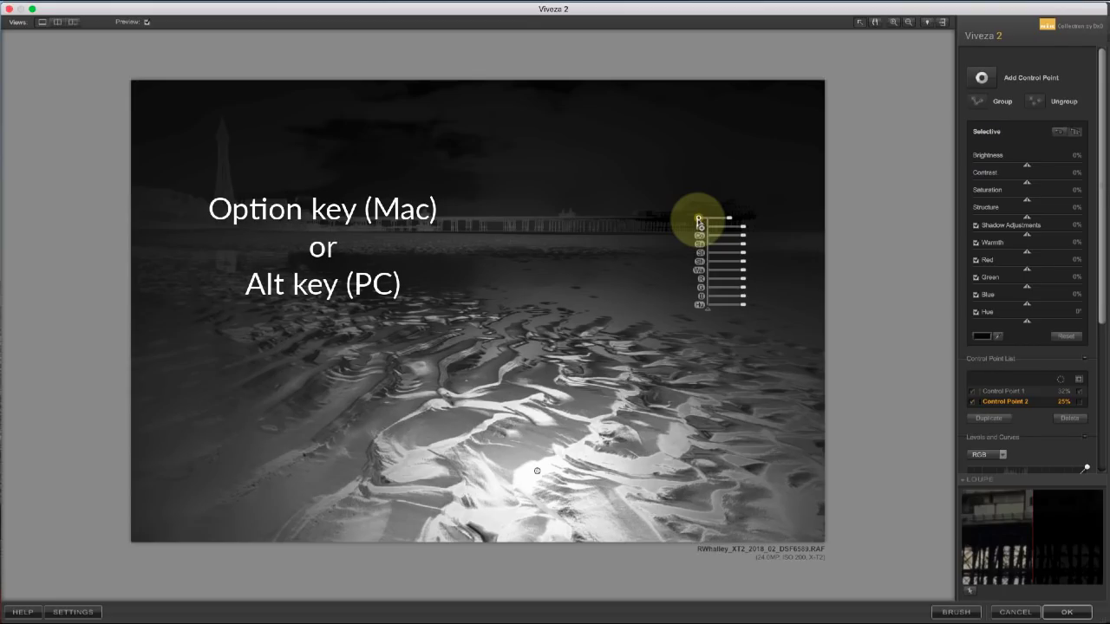
{"action": "left_click_drag", "start_coordinate": [700, 222], "coordinate": [575, 218], "text": "alt"}
{"action": "left_click_drag", "start_coordinate": [463, 209], "coordinate": [241, 206]}
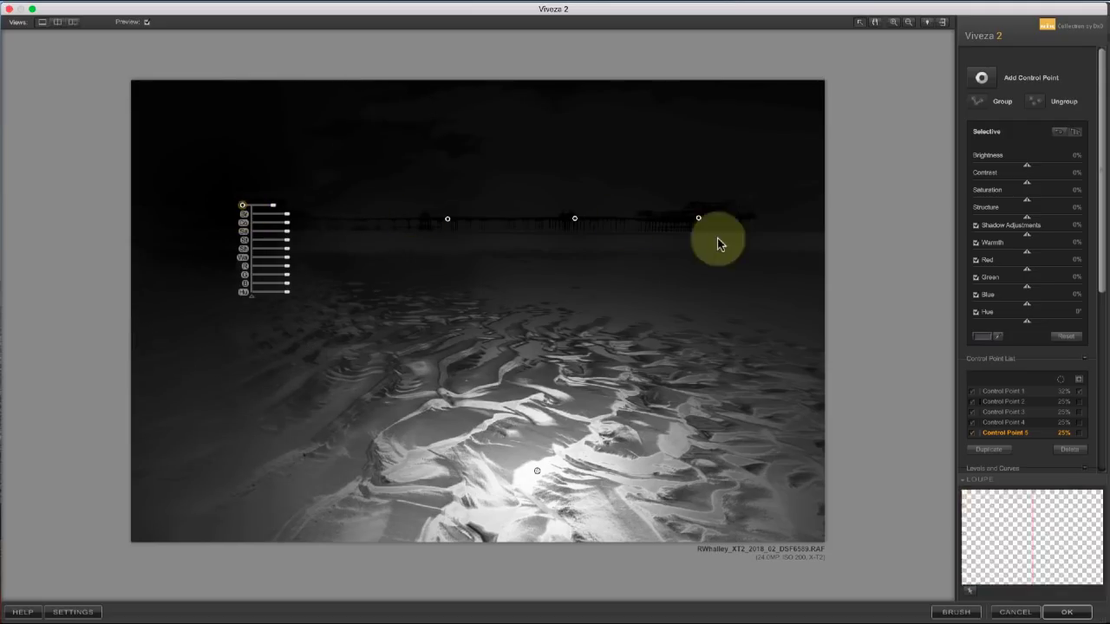
Step: Hide the mask, duplicate the sand point as Control Point 6, then reselect Control Point 1
{"action": "left_click", "coordinate": [728, 269]}
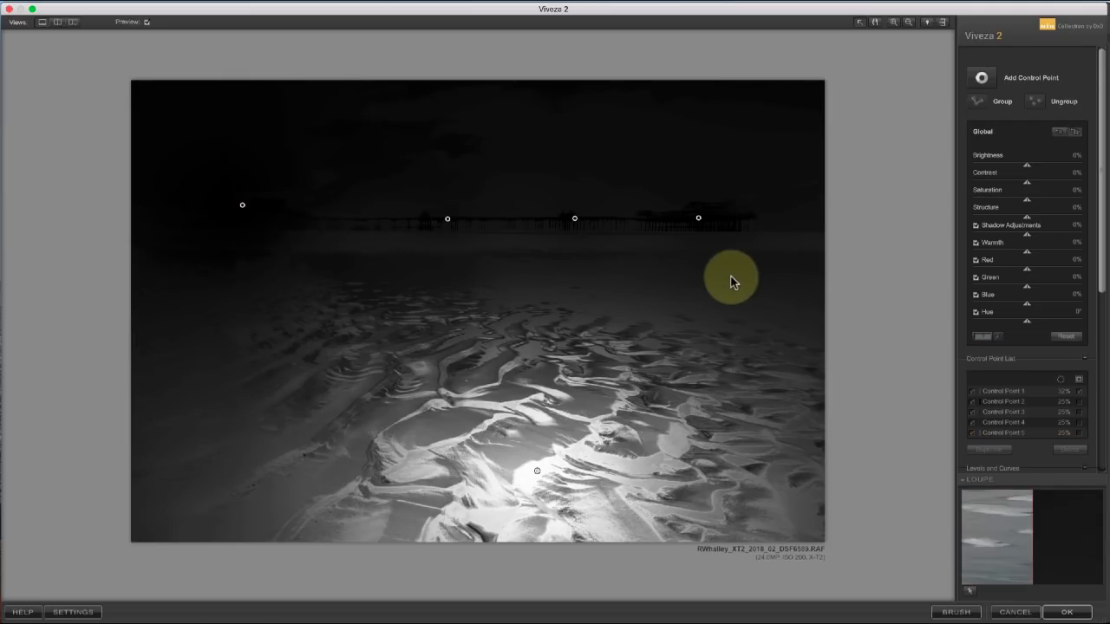
{"action": "left_click", "coordinate": [1082, 390]}
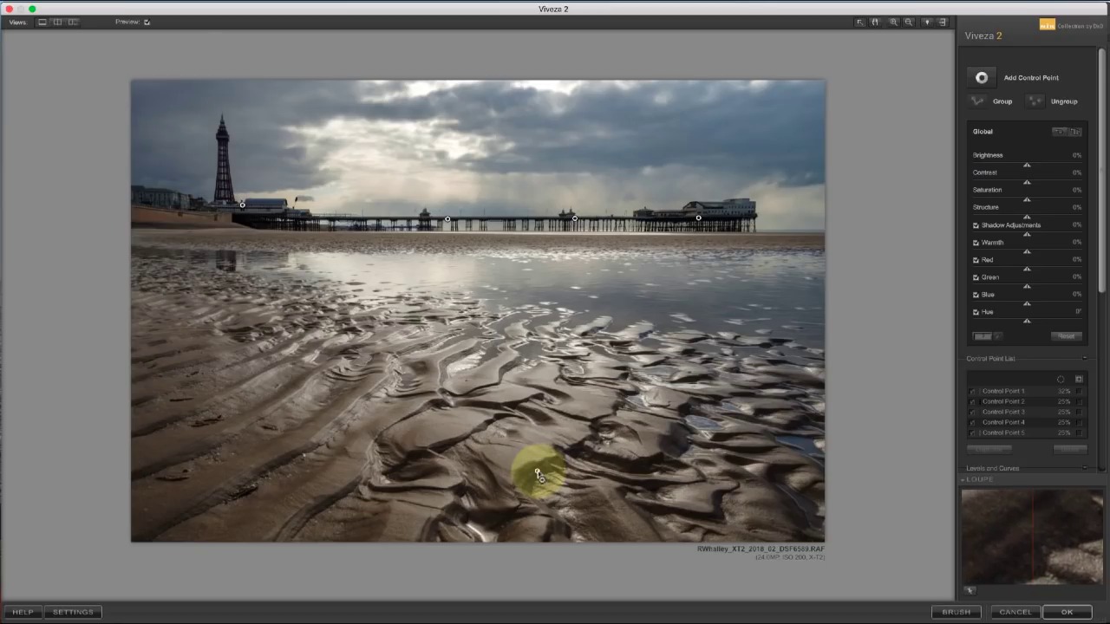
{"action": "left_click_drag", "start_coordinate": [537, 471], "coordinate": [615, 469]}
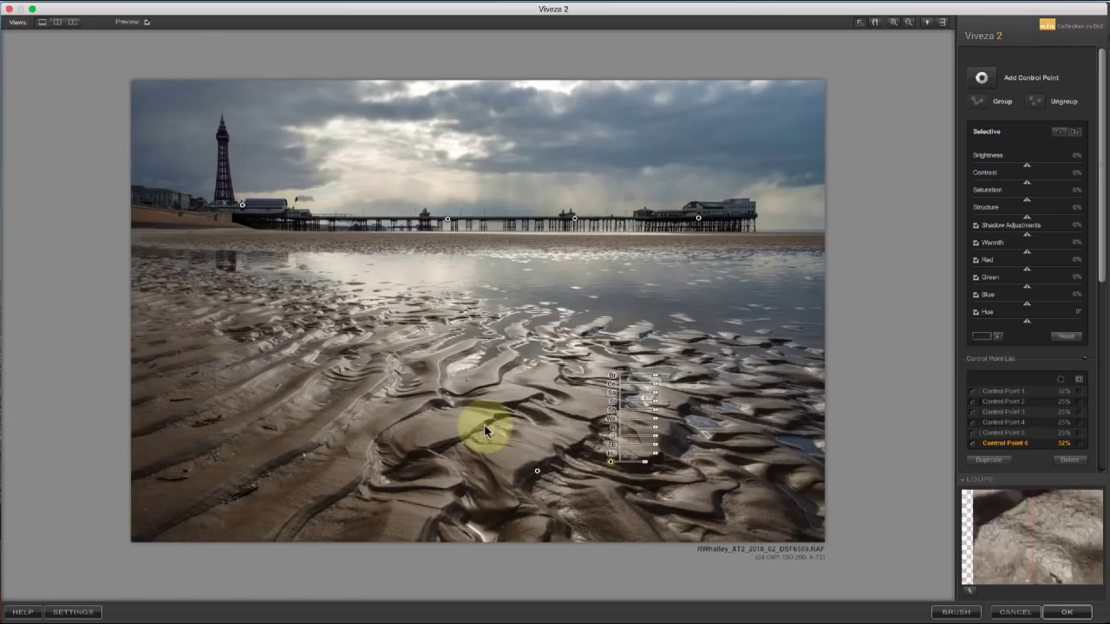
{"action": "left_click_drag", "start_coordinate": [483, 426], "coordinate": [686, 513]}
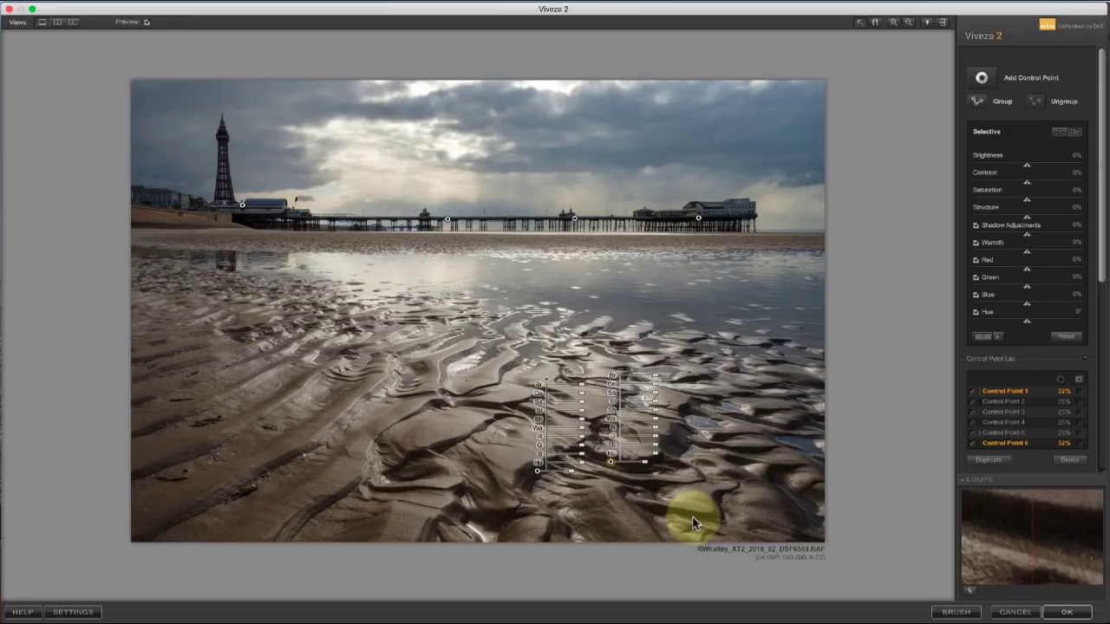
{"action": "left_click", "coordinate": [713, 499]}
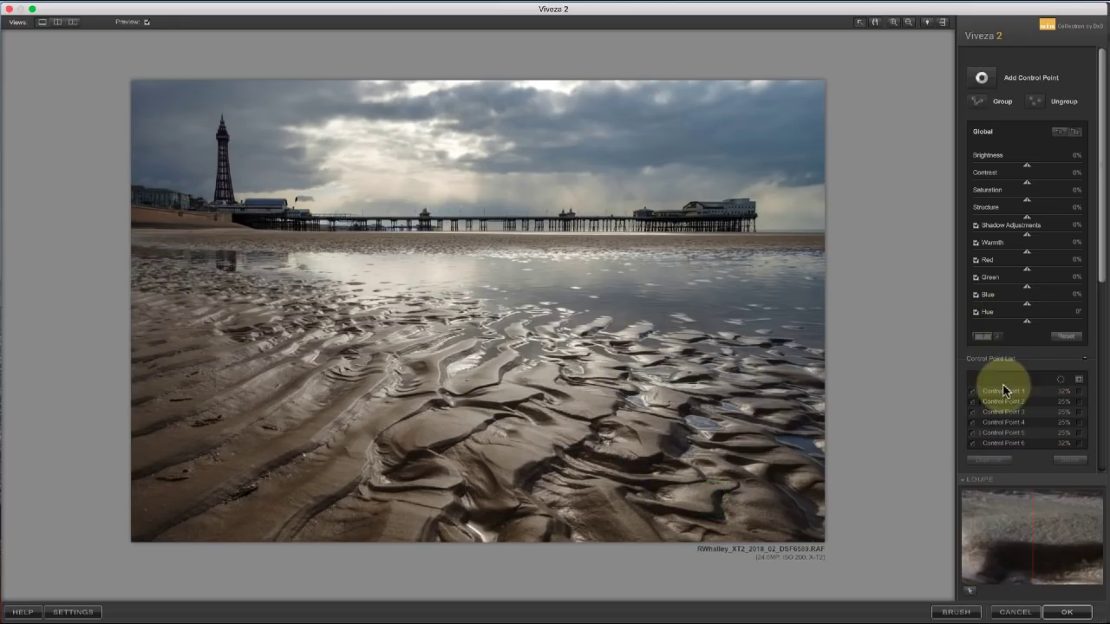
{"action": "left_click", "coordinate": [539, 472]}
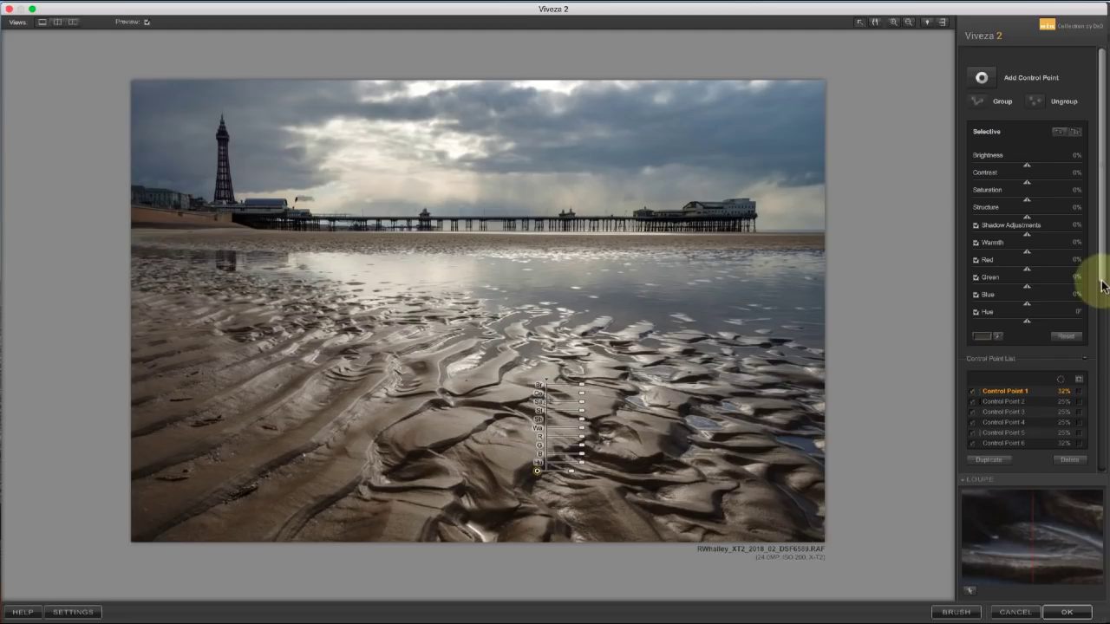
Step: Add Control Point 6 to the selection, then marquee-select Control Points 2–5 along the pier
{"action": "left_click_drag", "start_coordinate": [1099, 279], "coordinate": [1091, 373]}
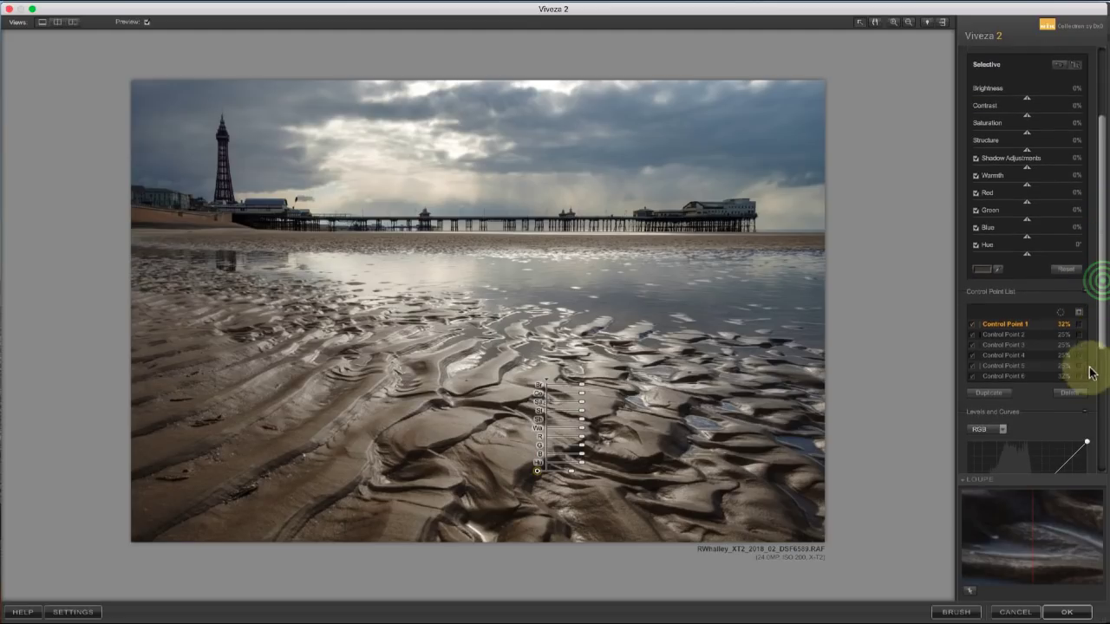
{"action": "left_click", "coordinate": [1007, 376], "text": "super"}
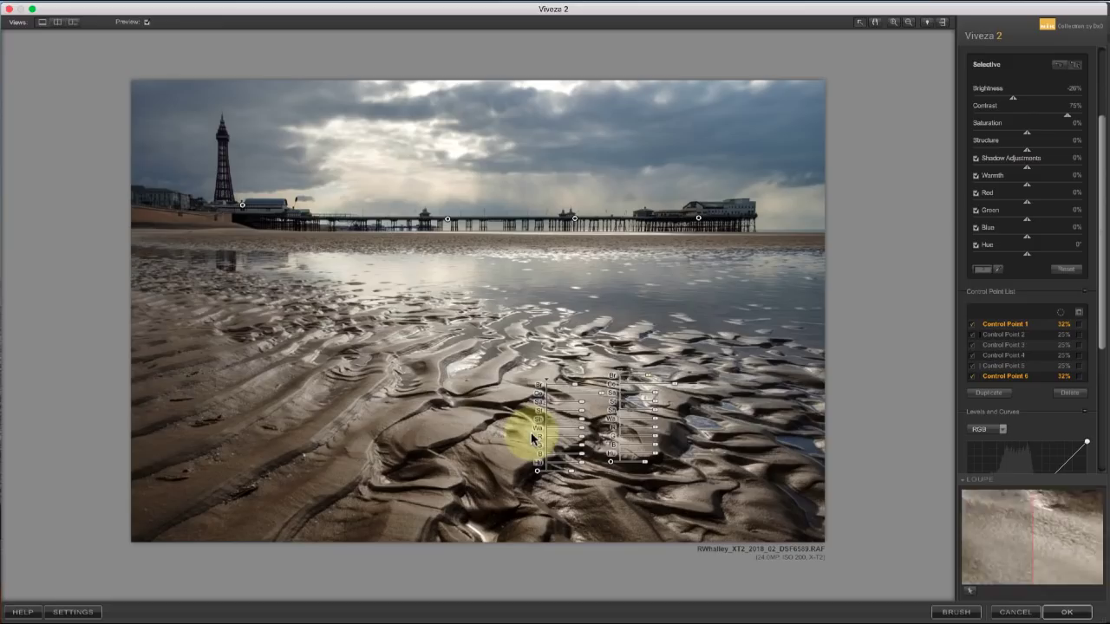
{"action": "left_click_drag", "start_coordinate": [238, 201], "coordinate": [781, 260]}
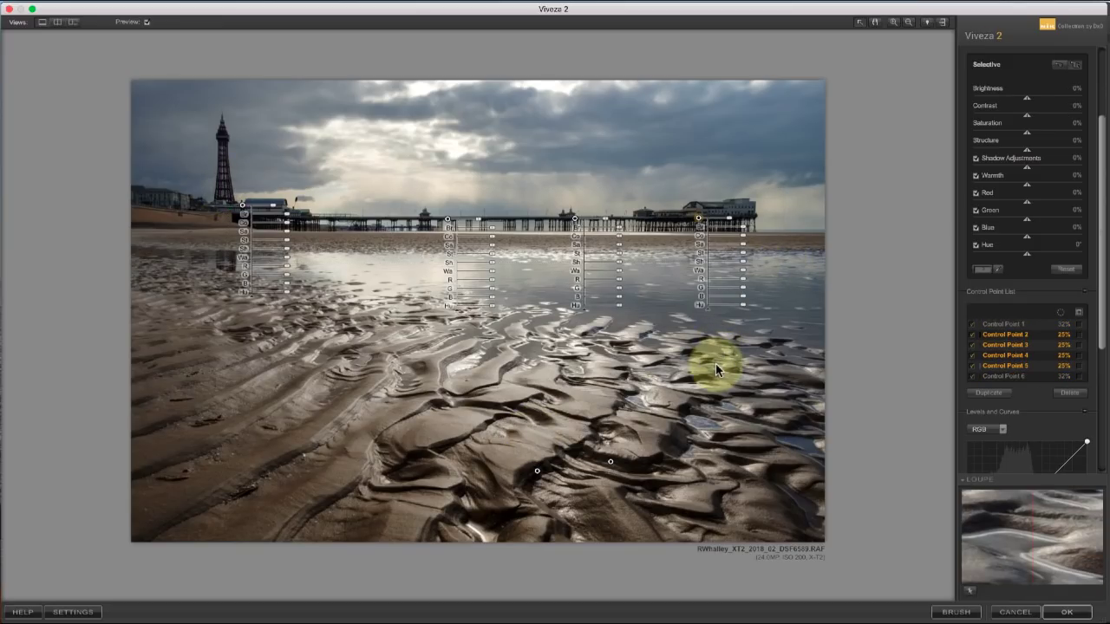
Step: Group the selected pier control points, reselect the group, then ungroup them into separate points
{"action": "left_click", "coordinate": [1102, 200]}
{"action": "scroll", "coordinate": [1101, 199], "scroll_direction": "up", "scroll_amount": 3}
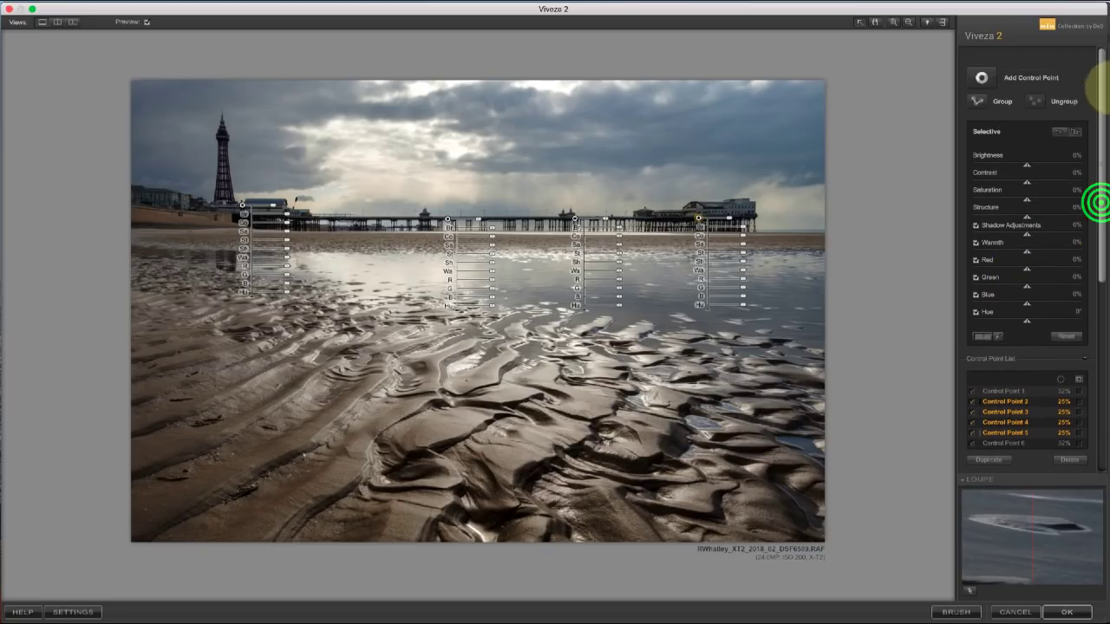
{"action": "left_click", "coordinate": [982, 102]}
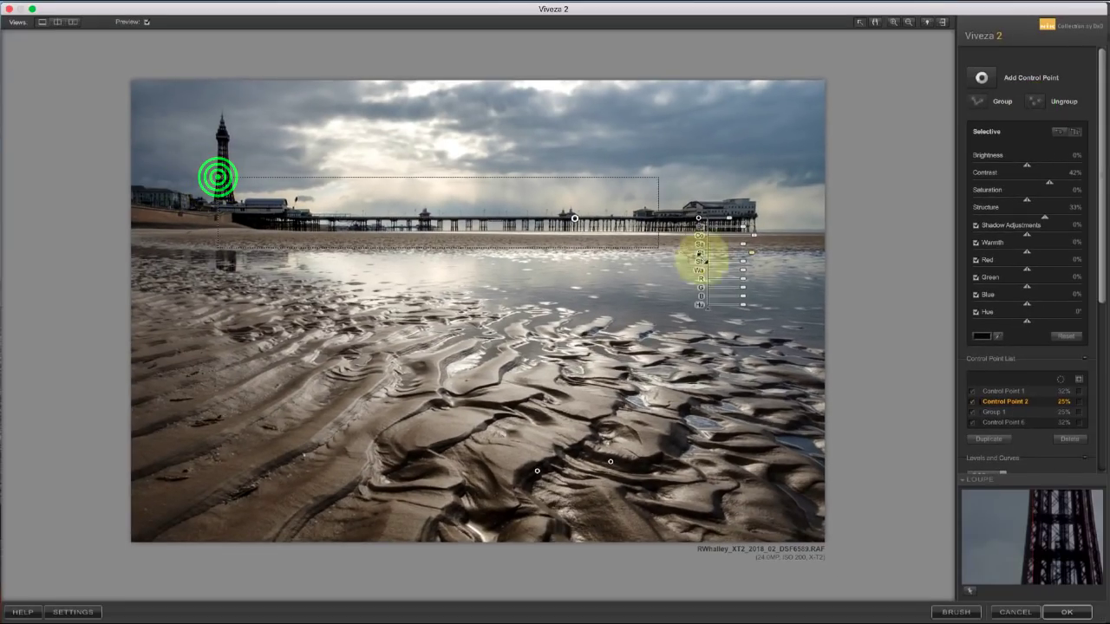
{"action": "left_click_drag", "start_coordinate": [703, 260], "coordinate": [788, 347]}
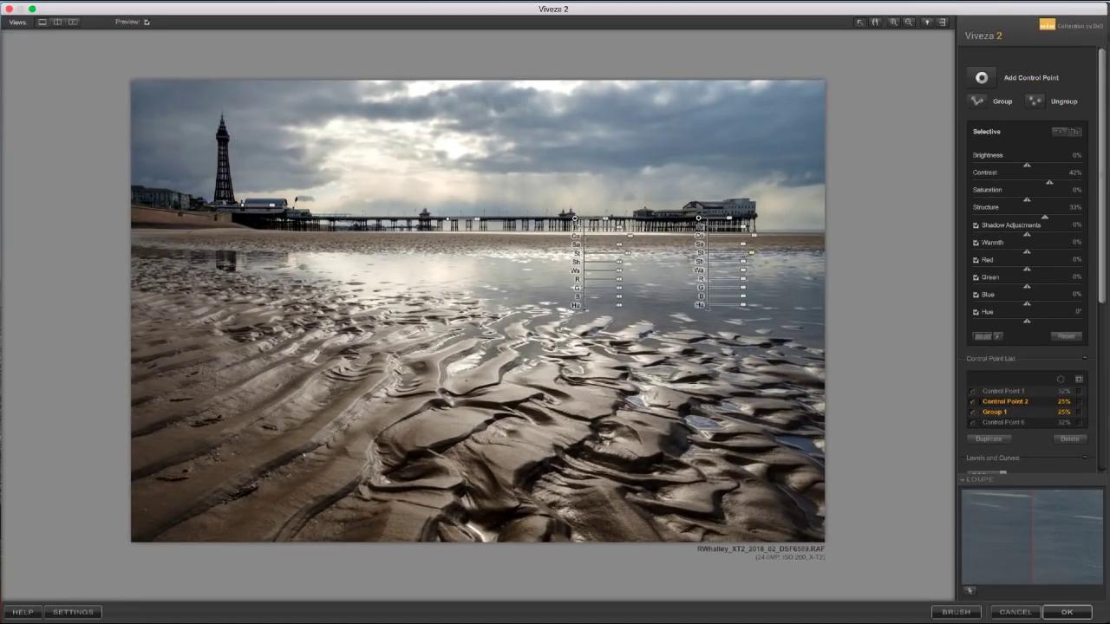
{"action": "left_click", "coordinate": [1039, 101]}
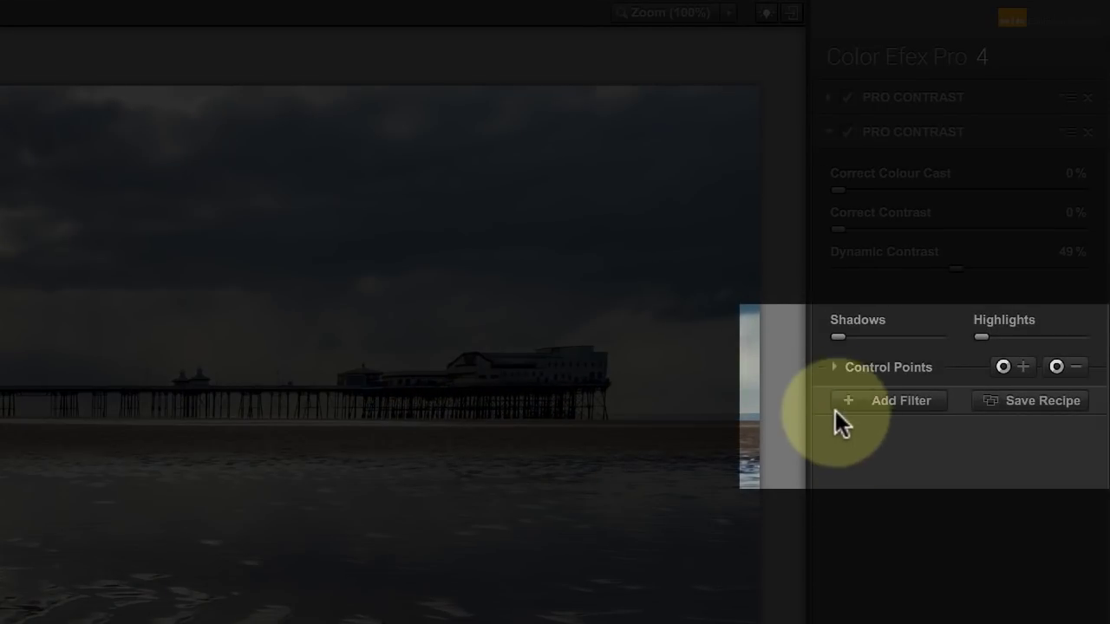
Step: Expand the Control Points section of the second Pro Contrast filter
{"action": "left_click", "coordinate": [834, 368]}
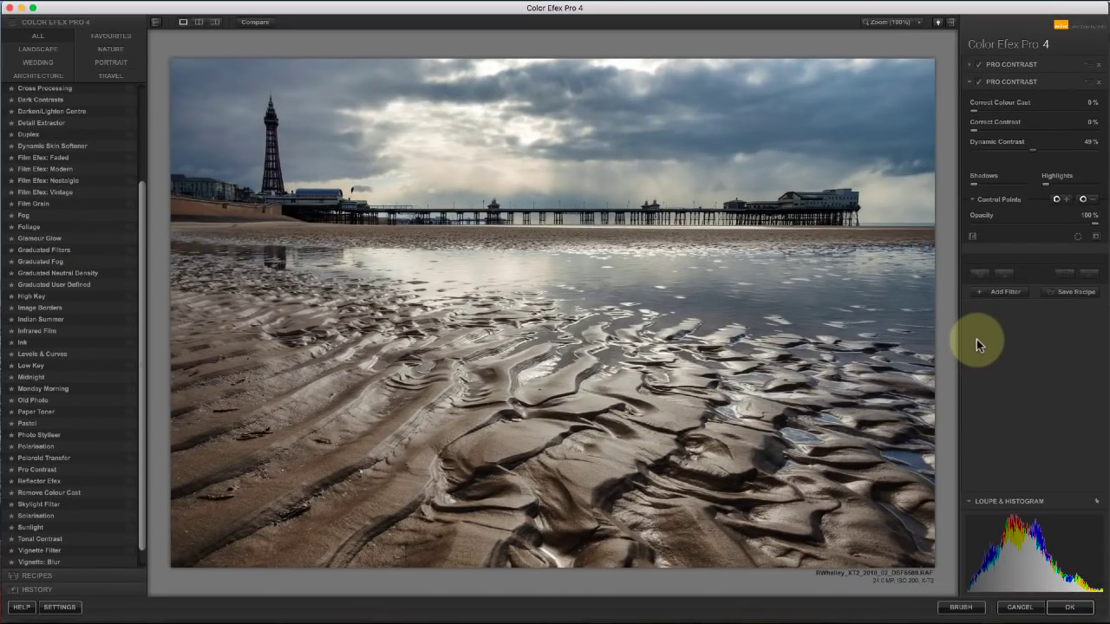
Step: Place two control points on the rippled sand, preview the first's mask, and raise the second's opacity
{"action": "left_click", "coordinate": [1056, 200]}
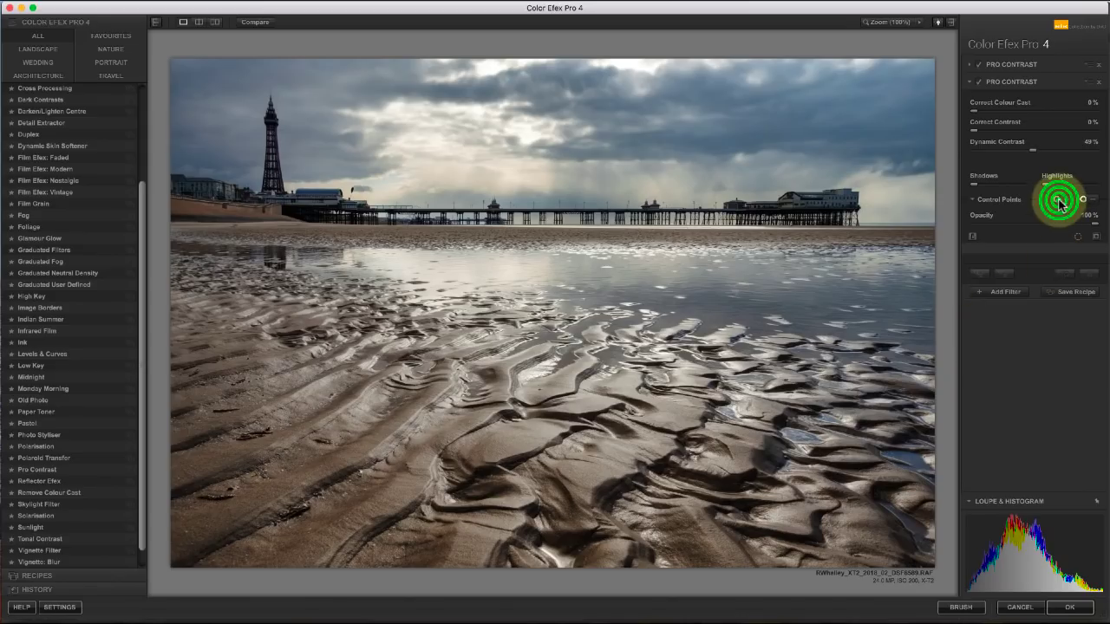
{"action": "left_click", "coordinate": [582, 403]}
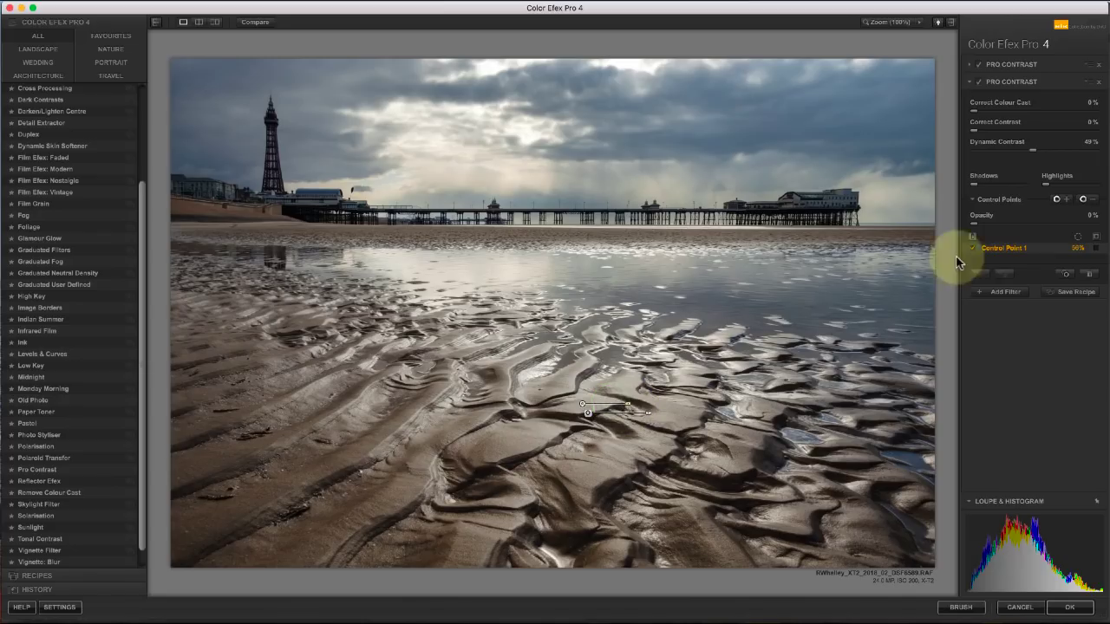
{"action": "left_click", "coordinate": [1088, 245]}
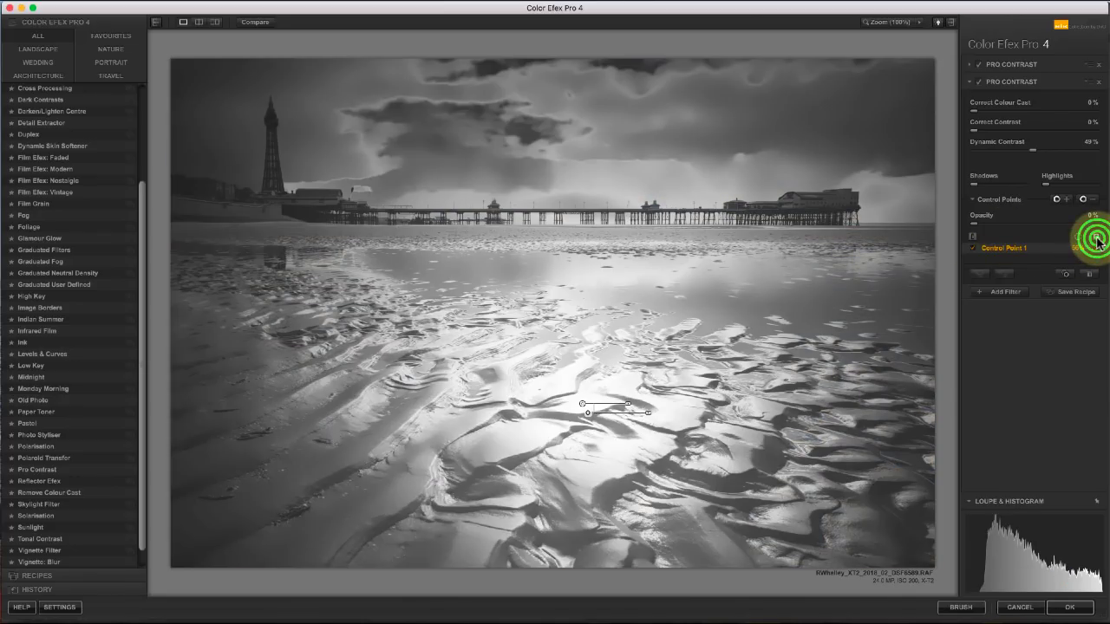
{"action": "left_click", "coordinate": [1083, 199]}
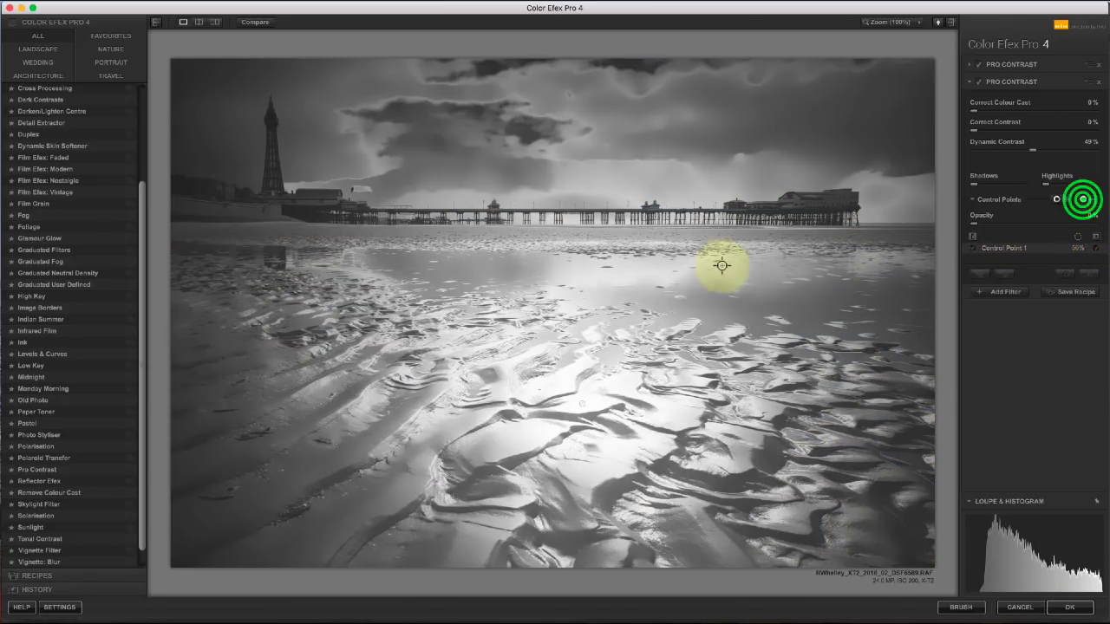
{"action": "left_click", "coordinate": [577, 368]}
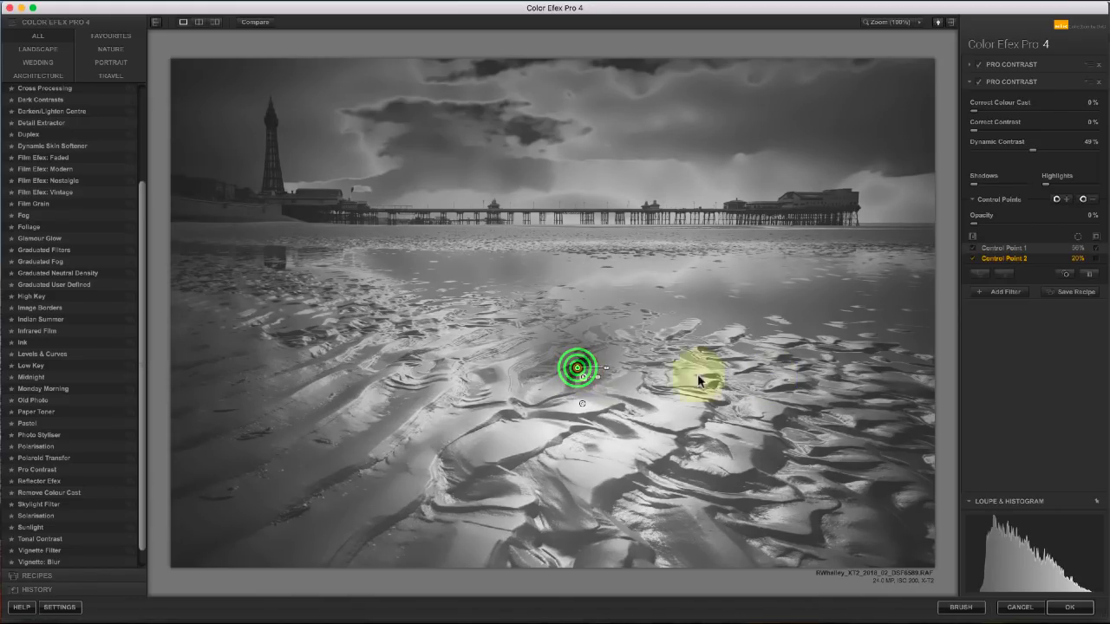
{"action": "left_click_drag", "start_coordinate": [605, 374], "coordinate": [628, 363]}
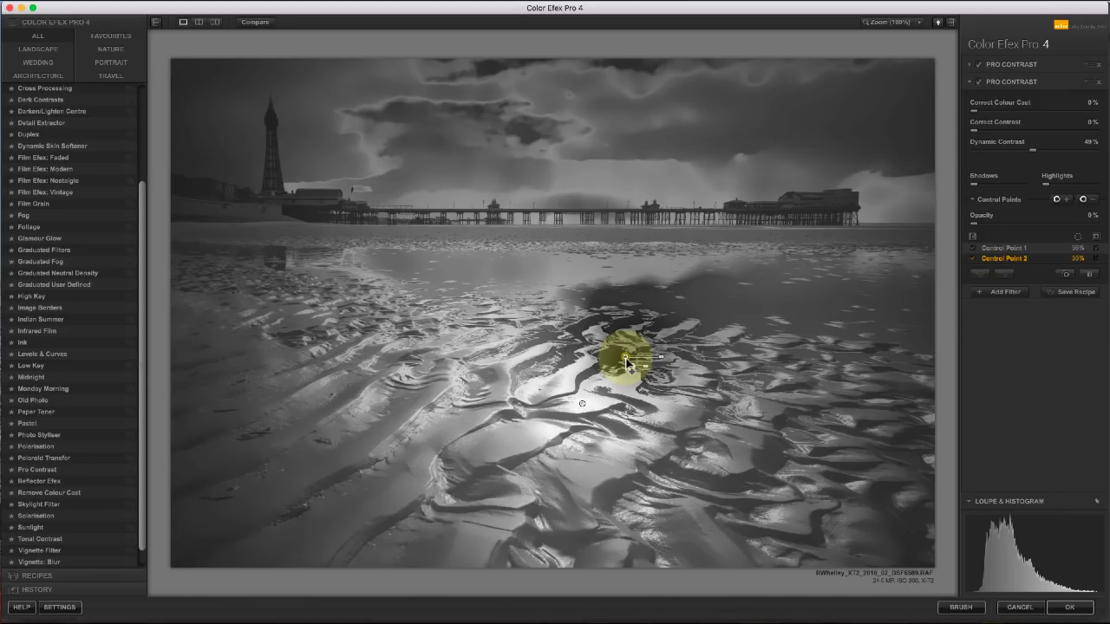
Step: Leave the mask view, duplicate a sand point further left, and marquee-select all four sand points
{"action": "left_click", "coordinate": [1097, 259]}
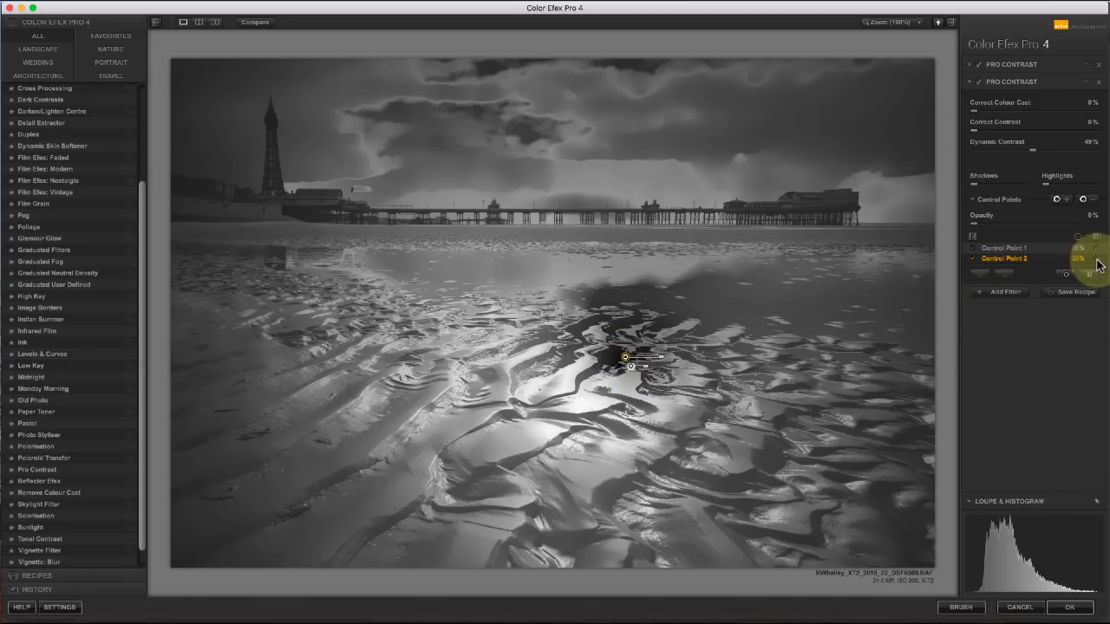
{"action": "left_click", "coordinate": [1096, 255]}
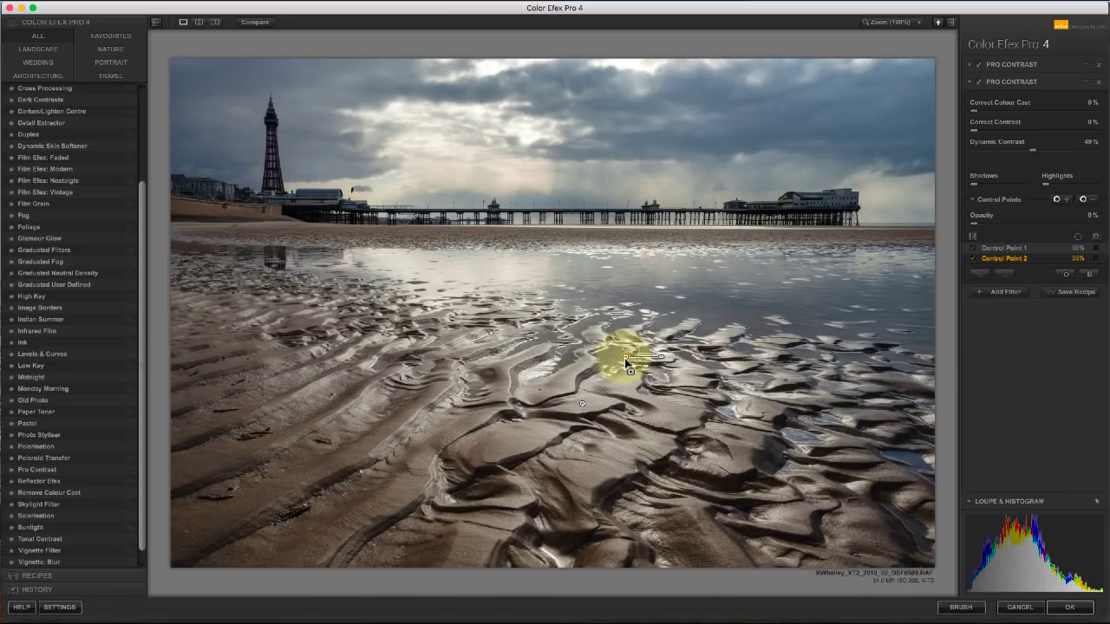
{"action": "left_click_drag", "start_coordinate": [623, 355], "coordinate": [440, 351]}
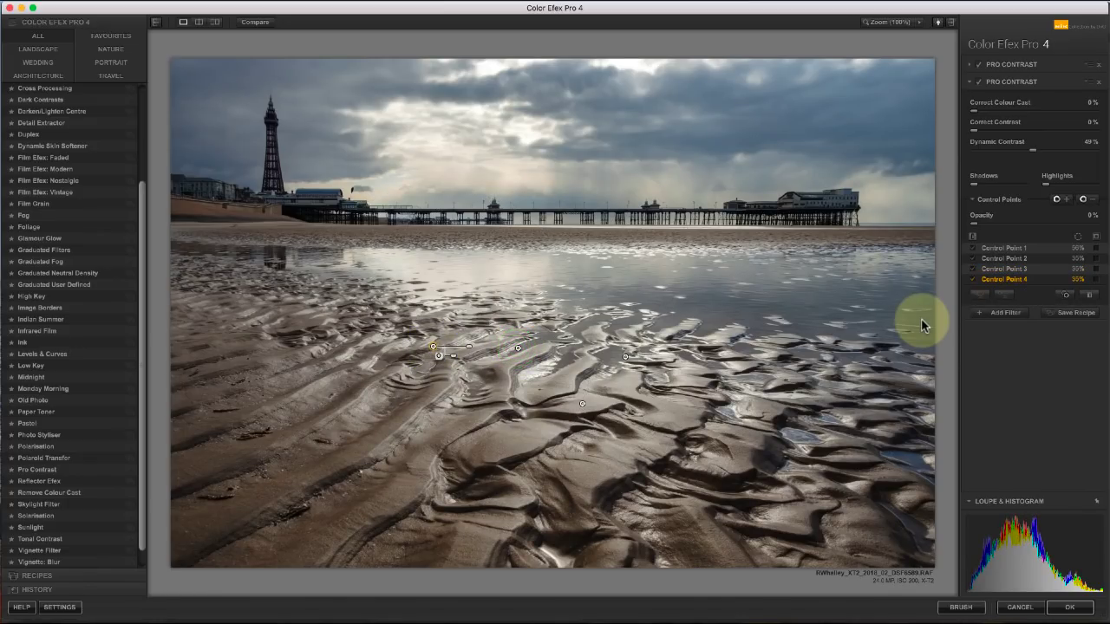
{"action": "left_click_drag", "start_coordinate": [384, 307], "coordinate": [761, 511]}
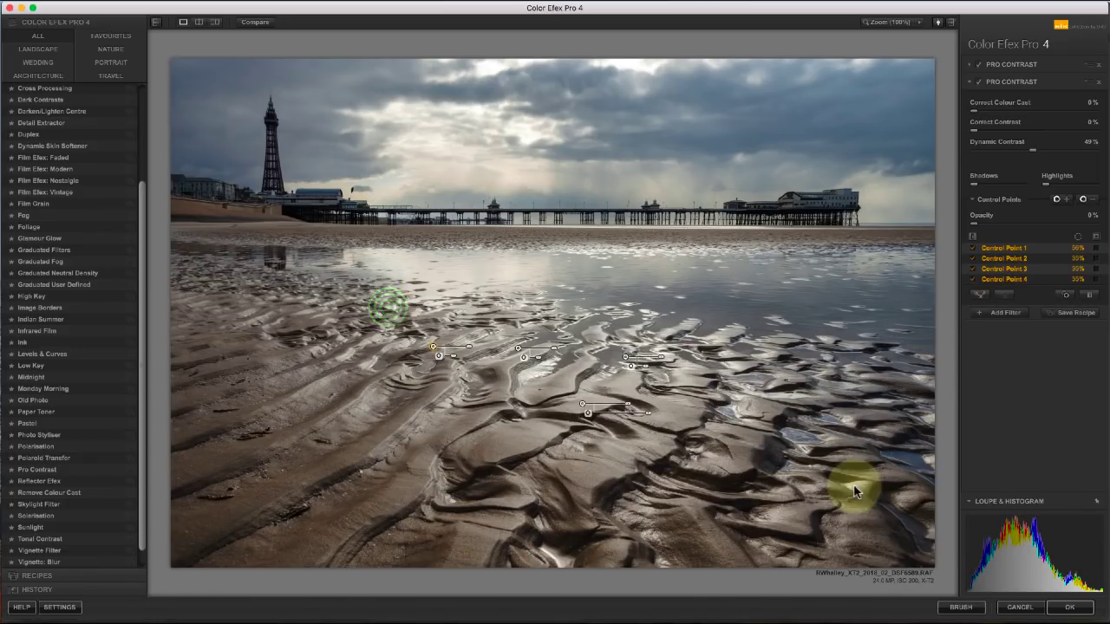
Step: Delete the four sand control points from the second Pro Contrast filter, restoring 100% opacity
{"action": "left_click", "coordinate": [1088, 296]}
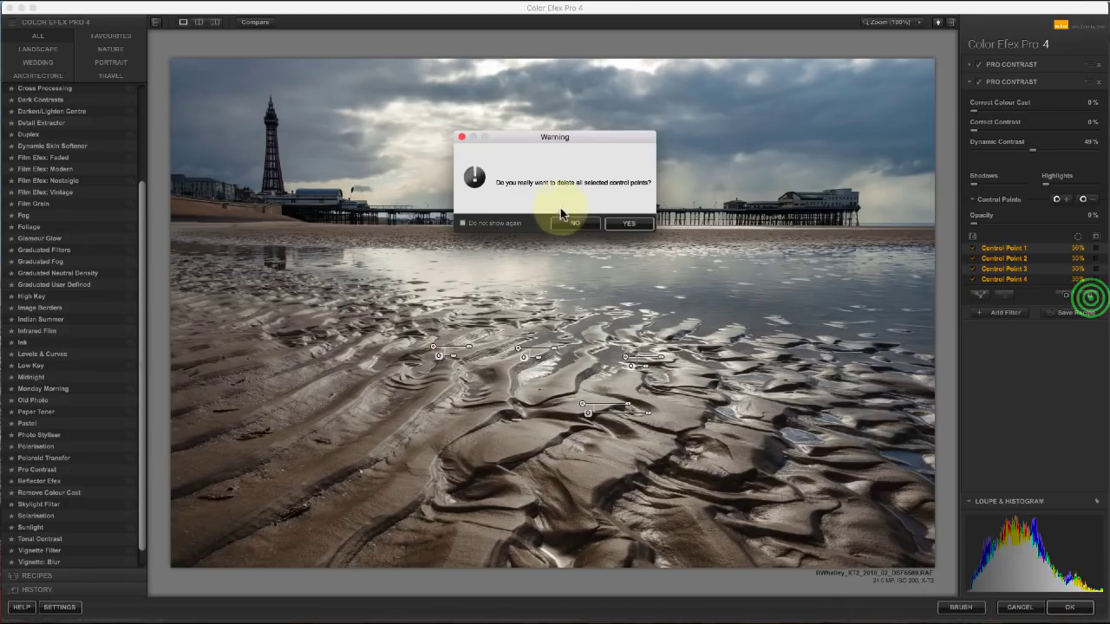
{"action": "left_click", "coordinate": [624, 225]}
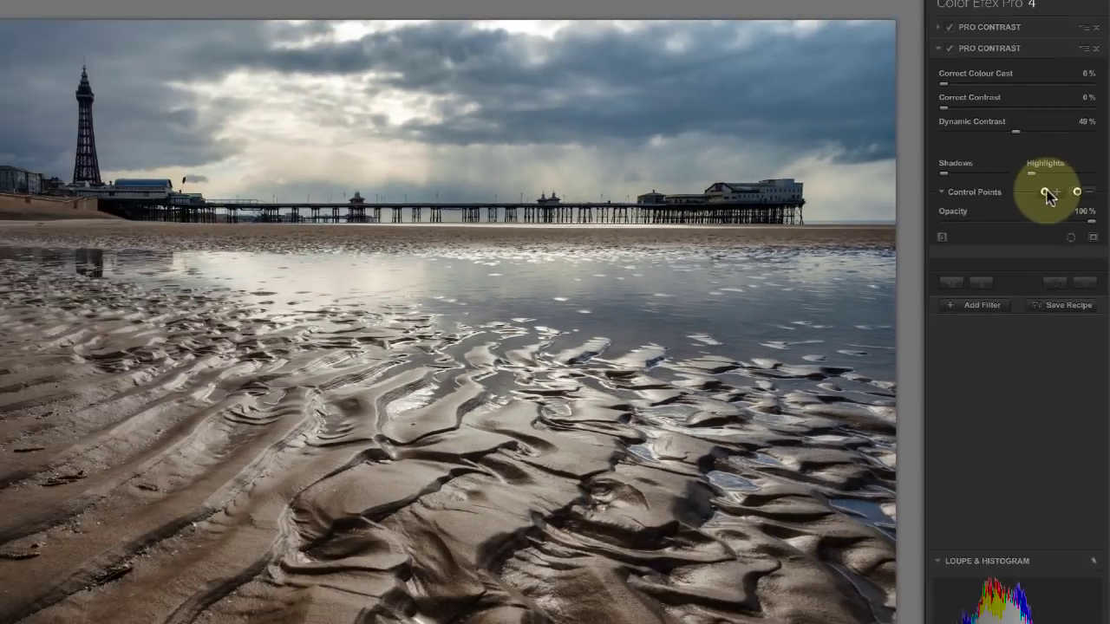
Step: Add Control Point 1 on the foreground sand at 20%, then briefly check its mask
{"action": "left_click", "coordinate": [1005, 165]}
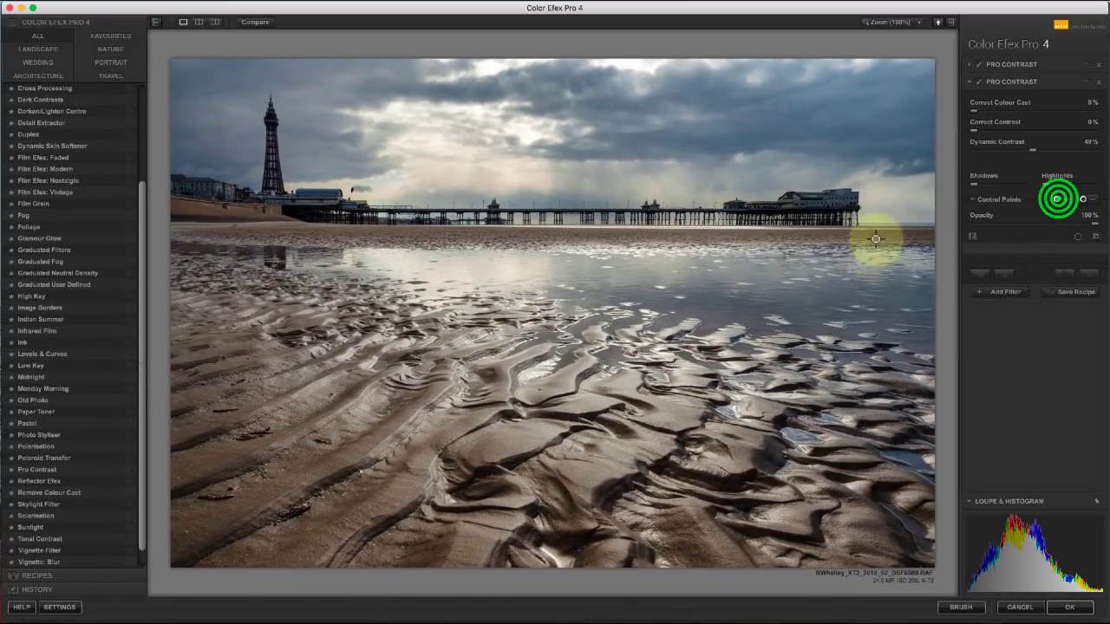
{"action": "left_click", "coordinate": [631, 443]}
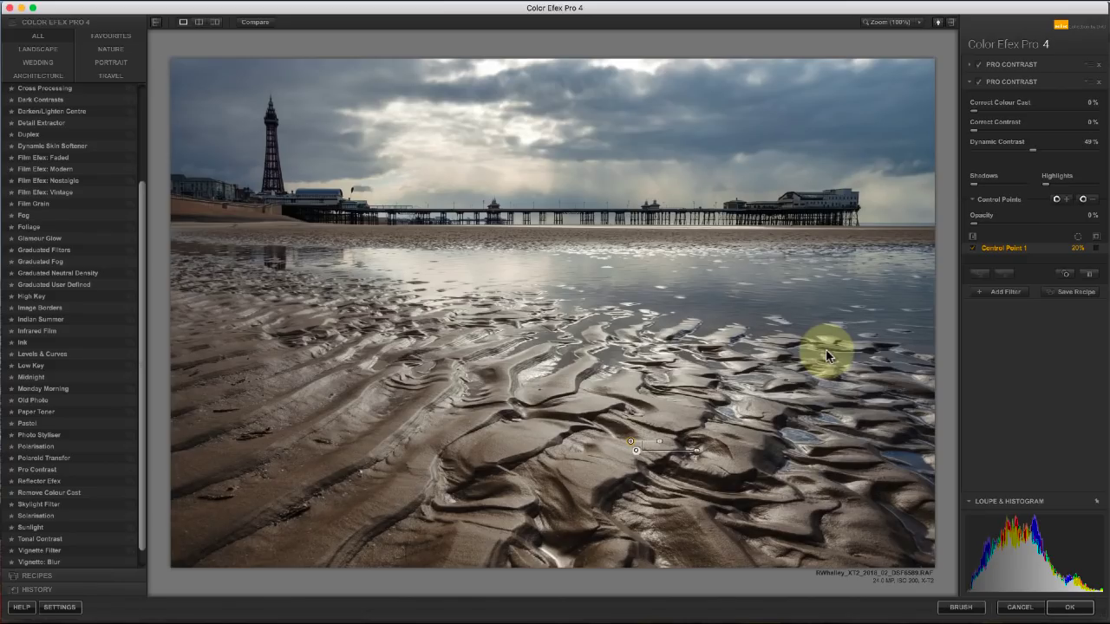
{"action": "left_click", "coordinate": [1096, 248]}
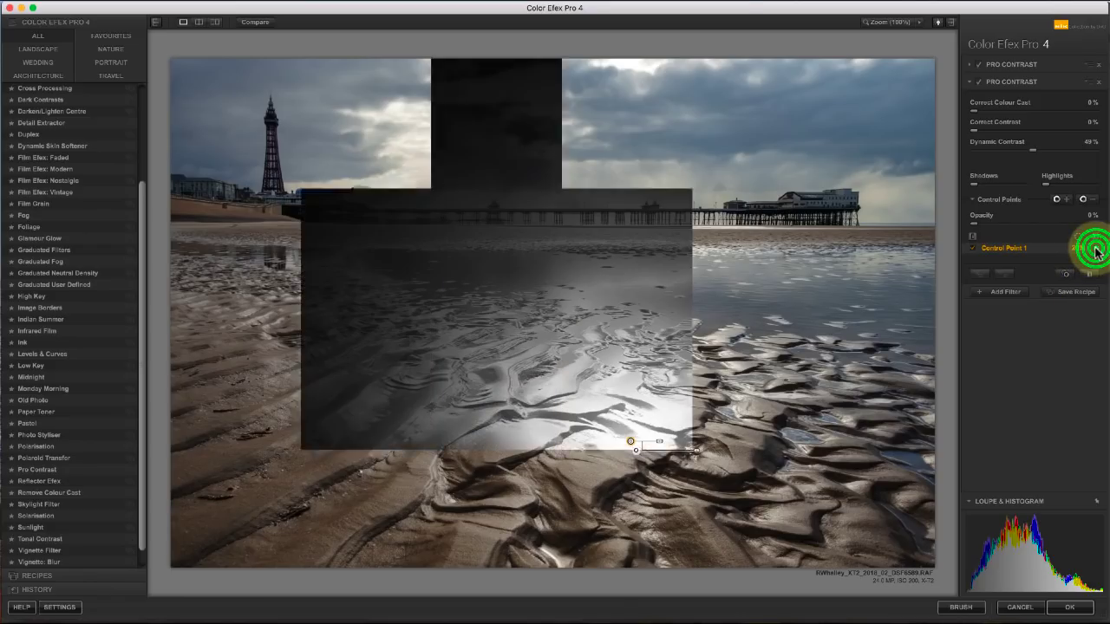
{"action": "left_click", "coordinate": [1097, 250]}
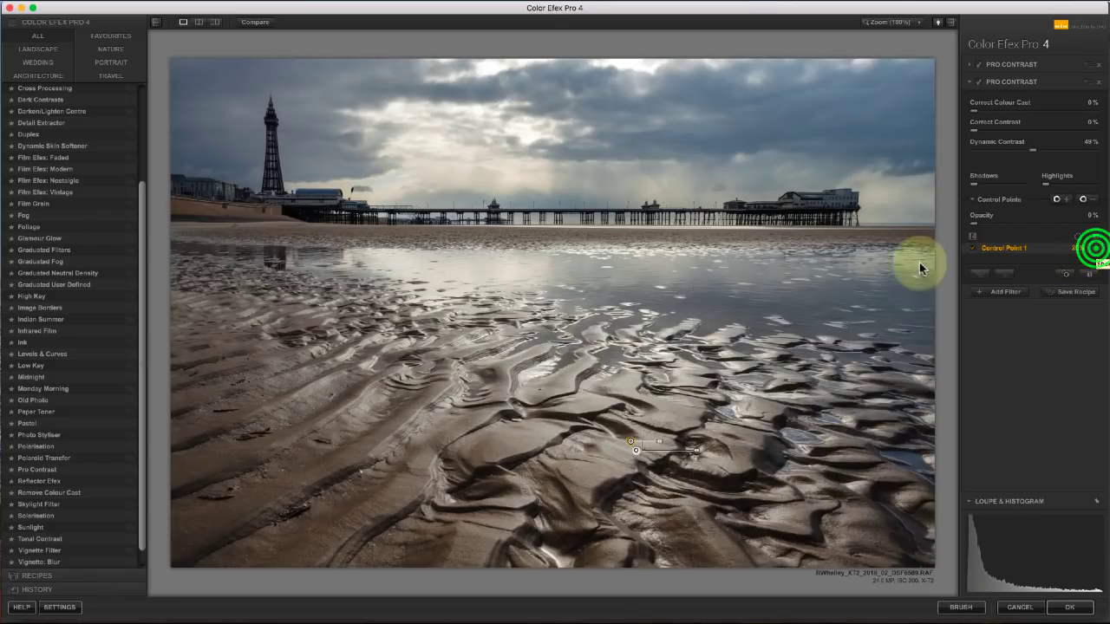